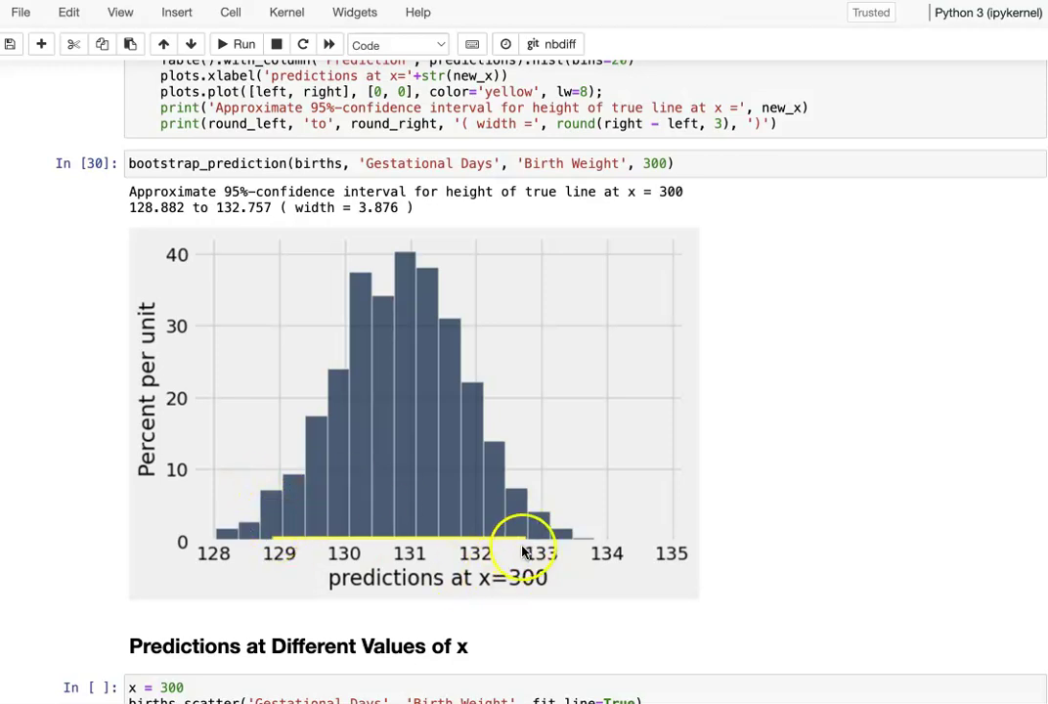
Highlight 'x = 300' in the bootstrap prediction interval output line.
left_click(139, 207)
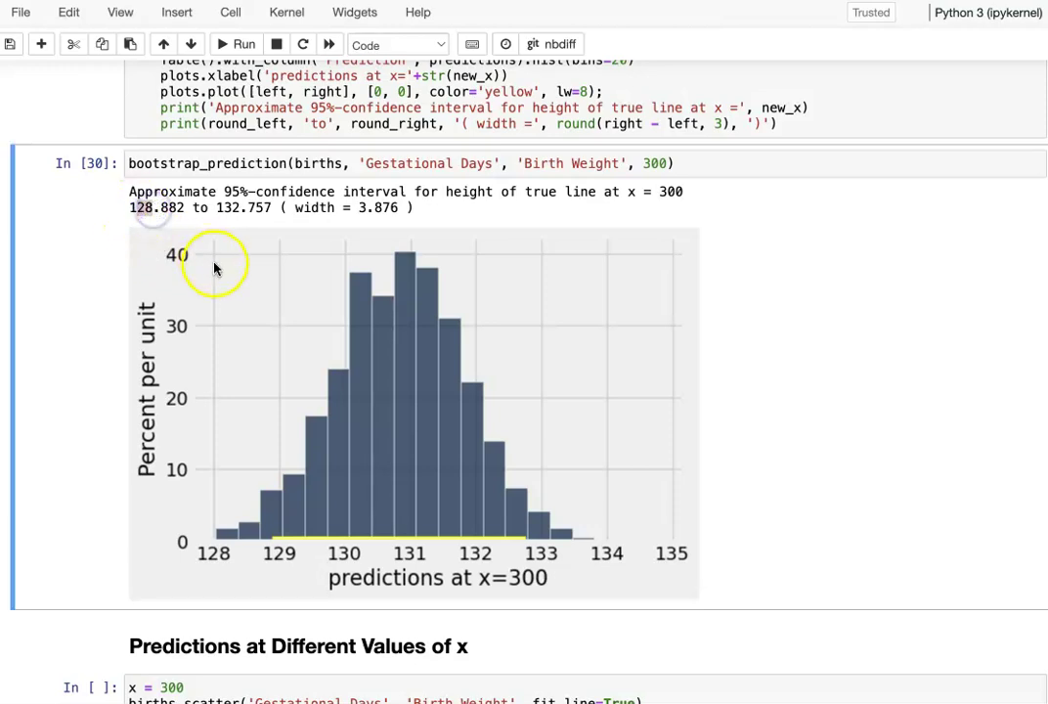
scroll(217, 284, "up", 1)
scroll(217, 283, "up", 1)
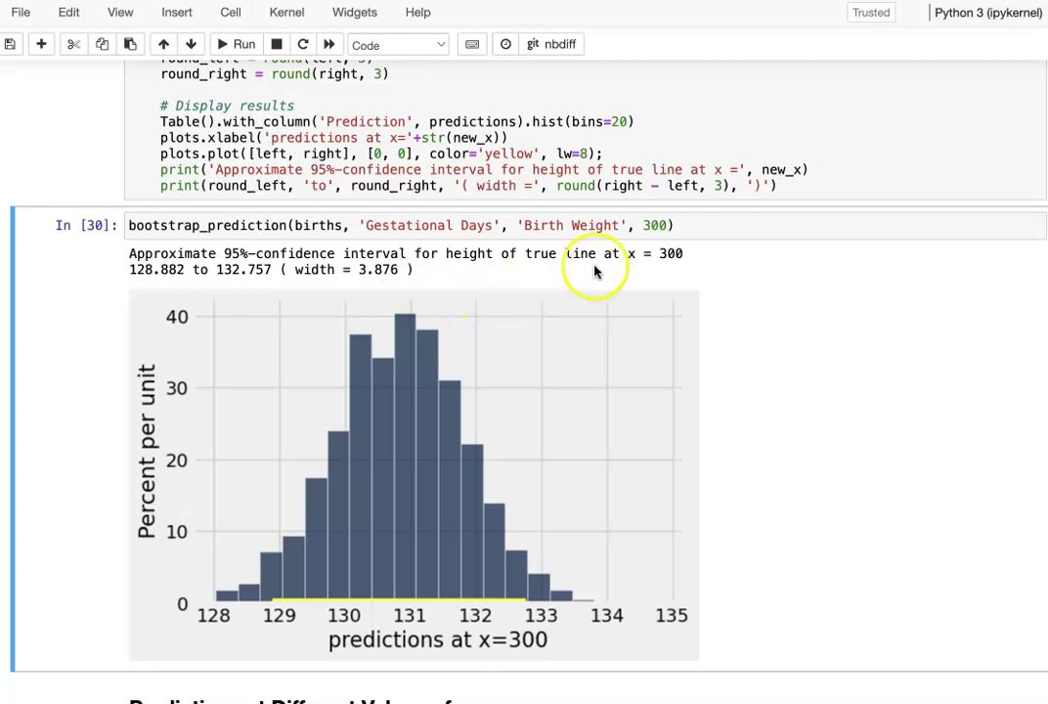
left_click_drag(630, 254, 683, 255)
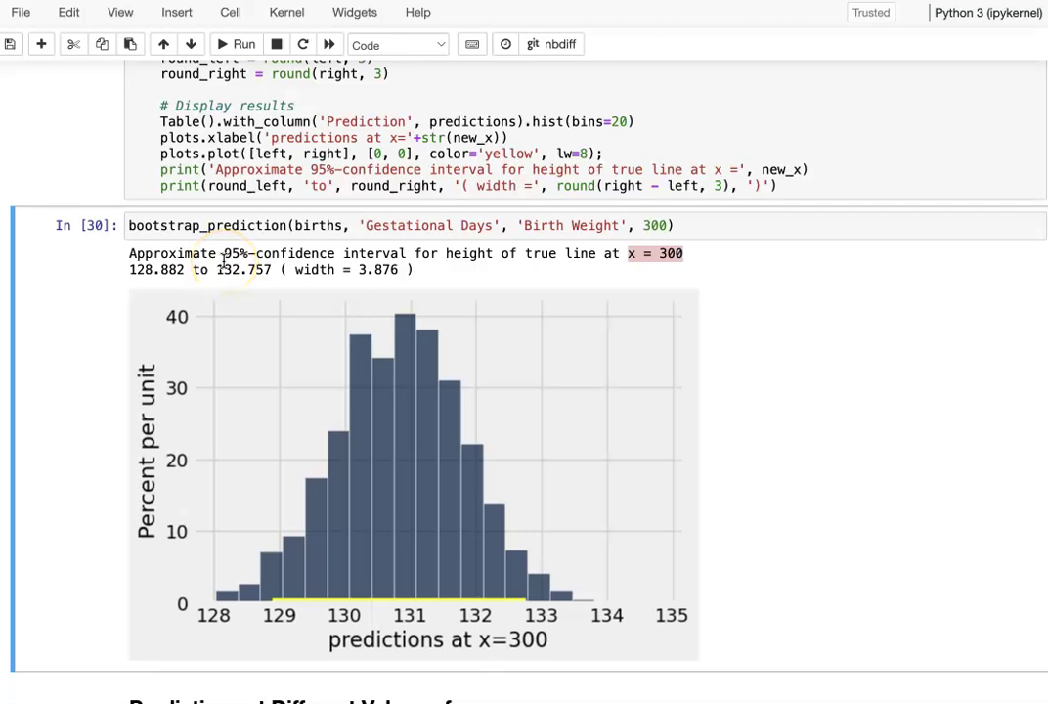
scroll(222, 258, "up", 1)
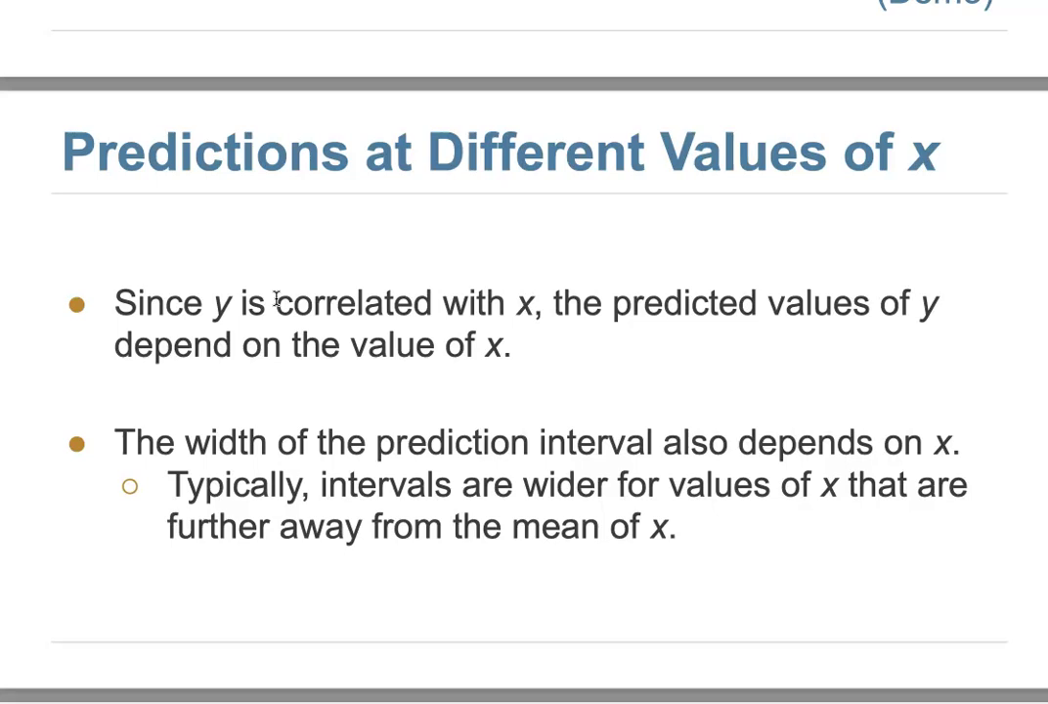
Scroll the Predictions at Different Values of x slide down slightly.
scroll(276, 301, "down", 1)
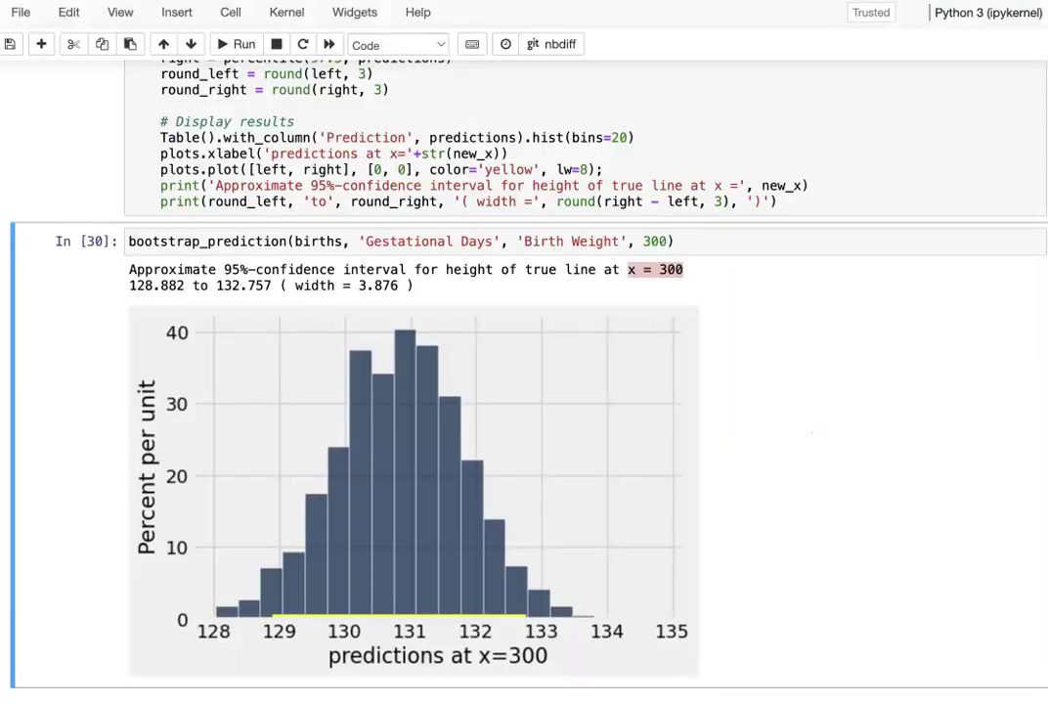
Highlight the mean gestational days value 279.11015490533561 above In [23].
scroll(608, 445, "up", 10)
scroll(608, 441, "up", 3)
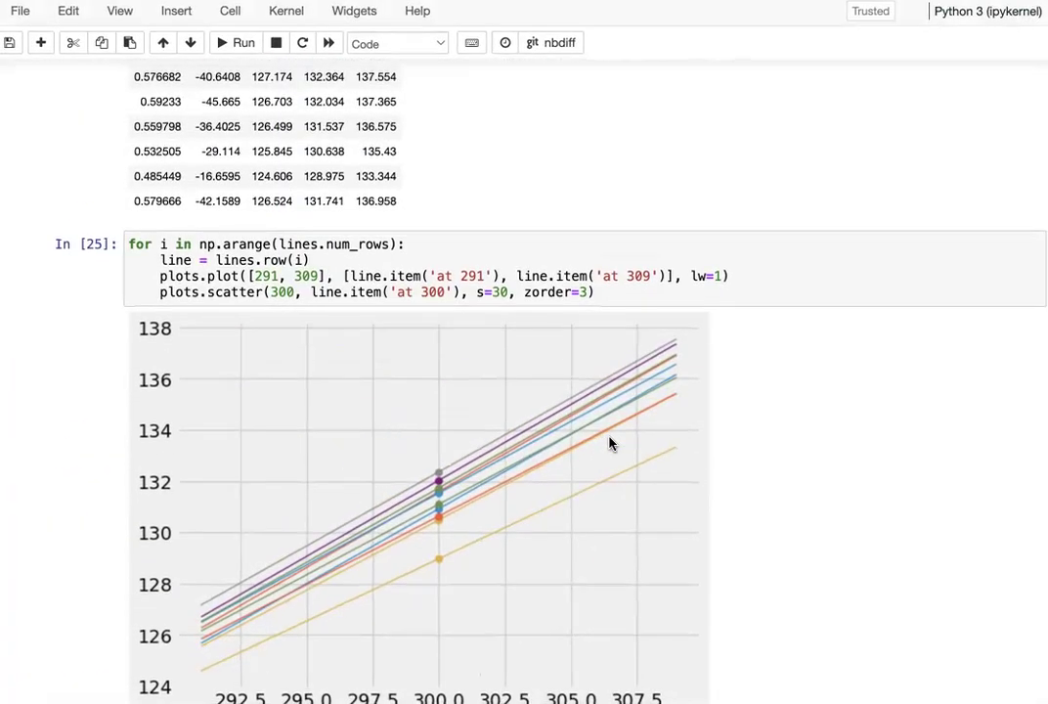
scroll(607, 445, "down", 2)
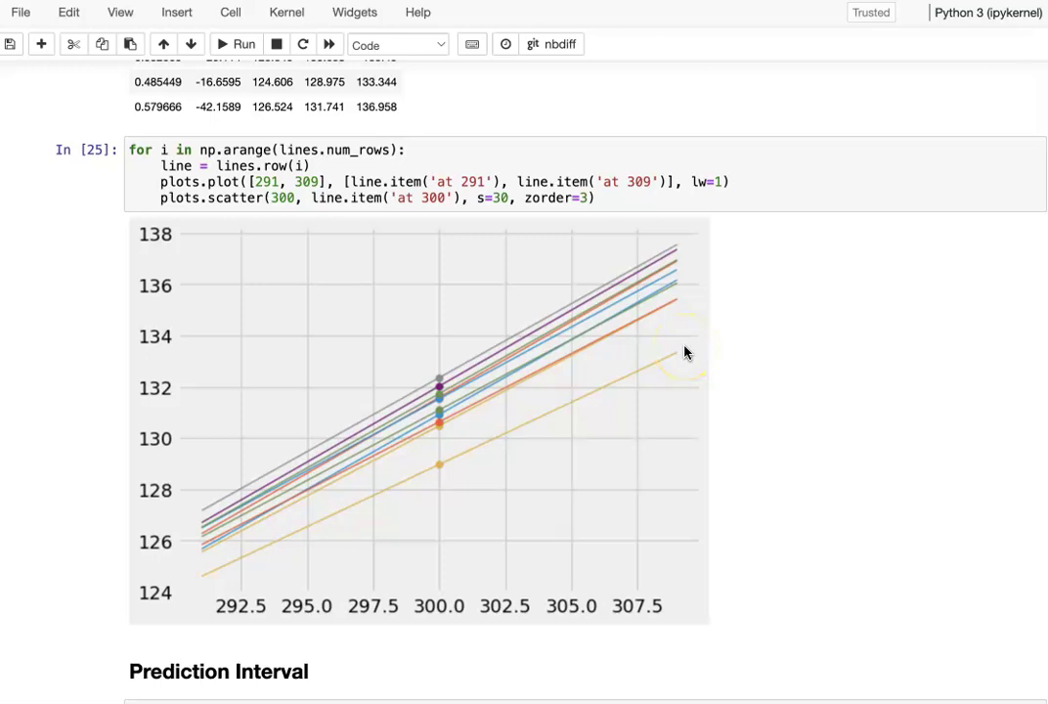
scroll(685, 352, "up", 5)
scroll(685, 353, "up", 2)
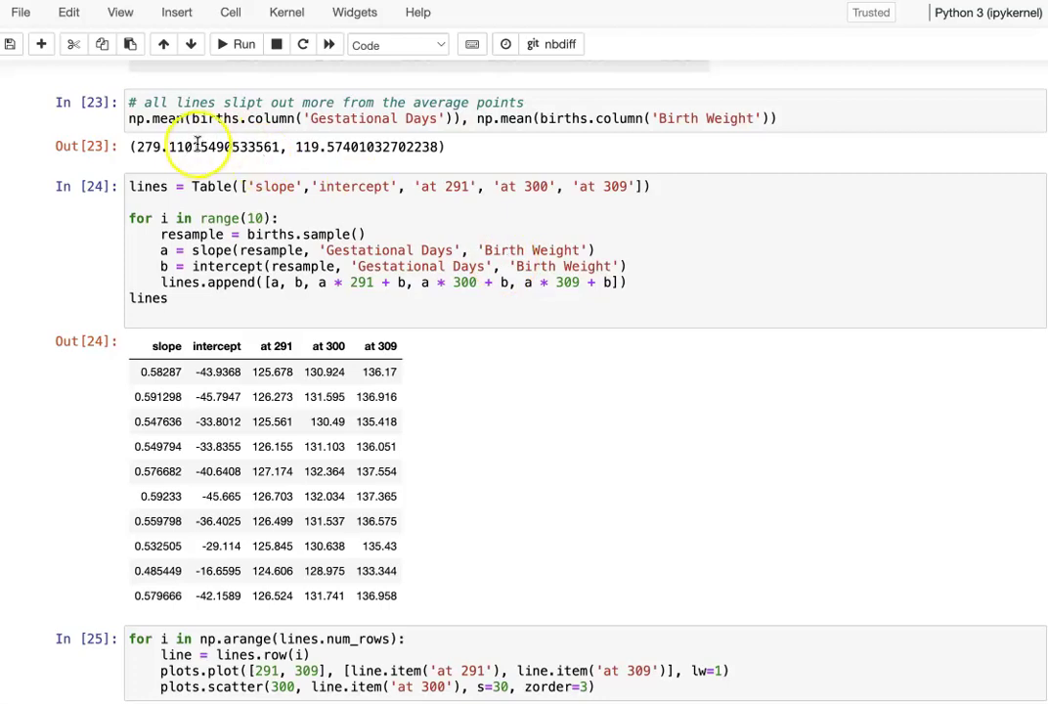
left_click_drag(135, 147, 265, 144)
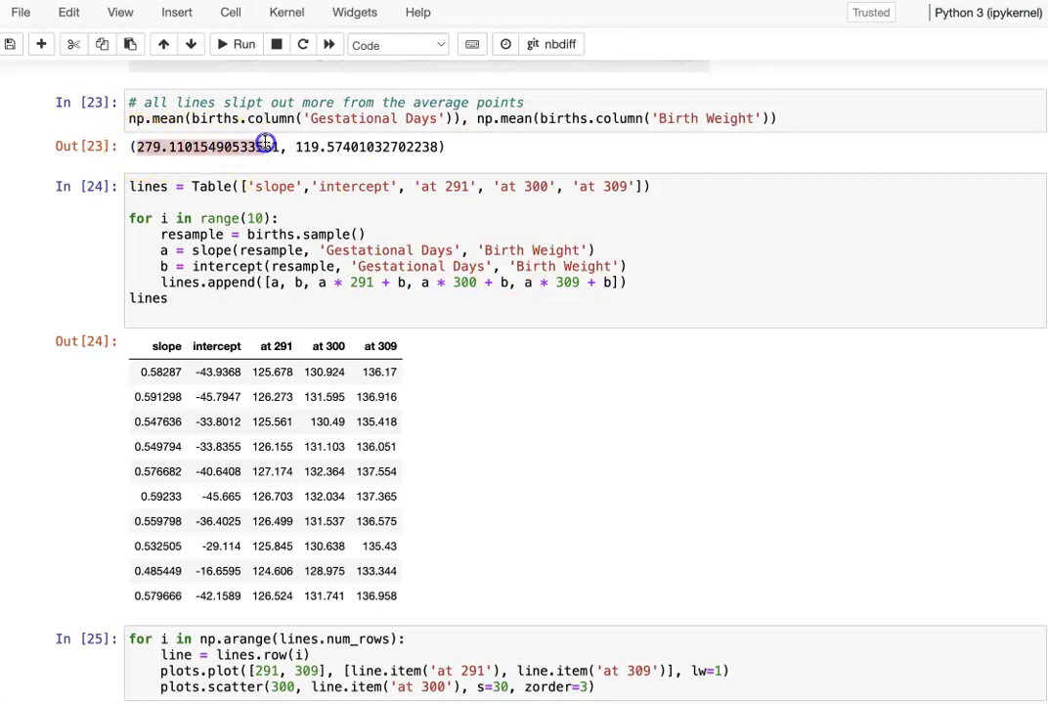
scroll(273, 142, "down", 3)
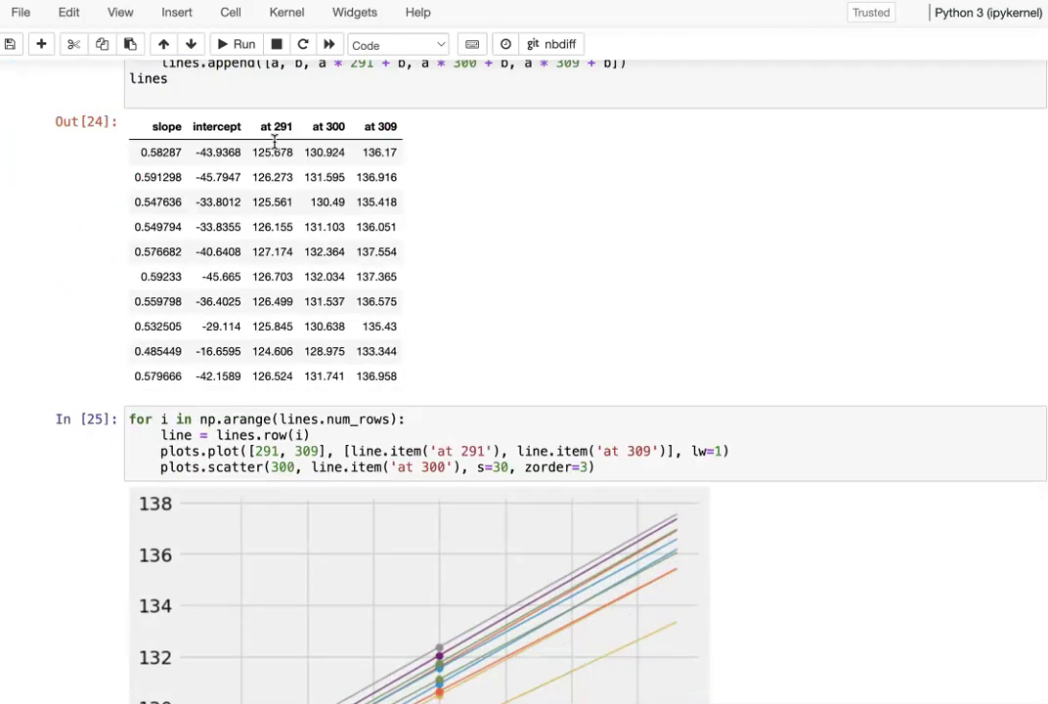
scroll(274, 142, "down", 4)
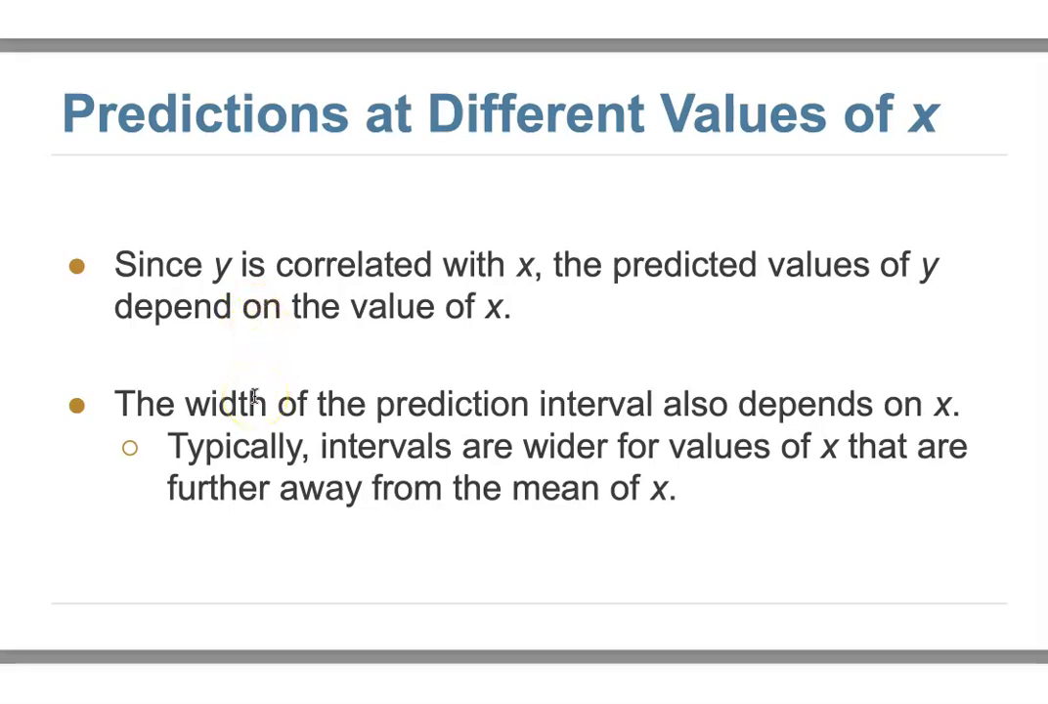
Highlight the slide's points on prediction interval width and wider intervals away from the mean.
key("ctrl+i")
mouse_move(185, 403)
left_mouse_down()
mouse_move(586, 381)
mouse_move(633, 395)
left_mouse_up()
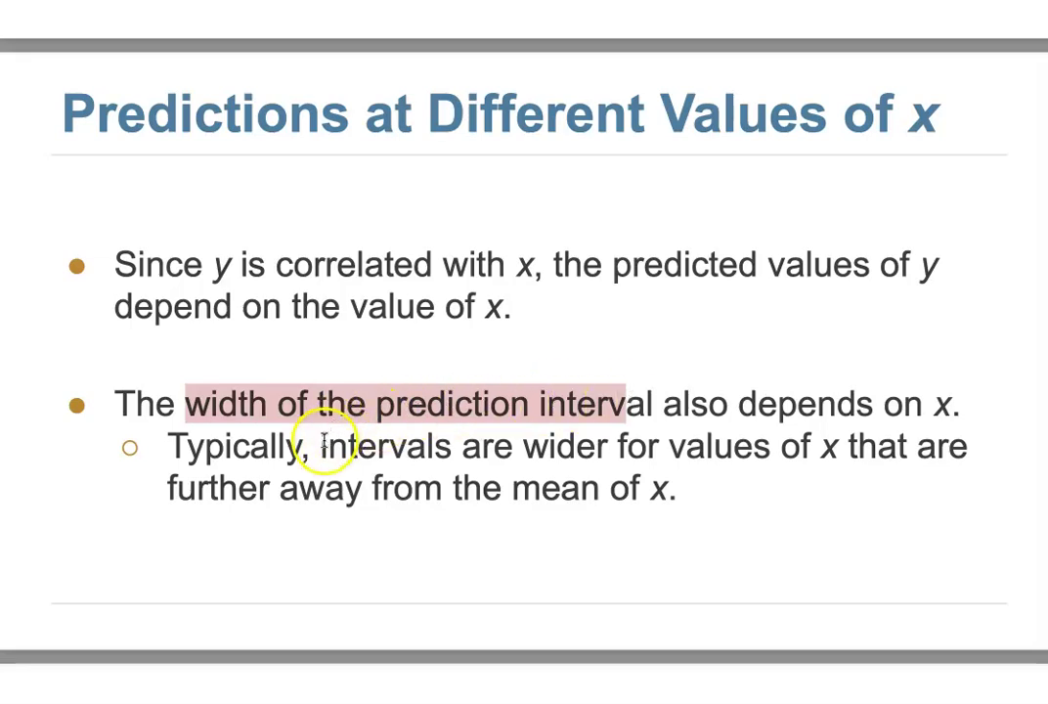
left_click_drag(464, 450, 601, 449)
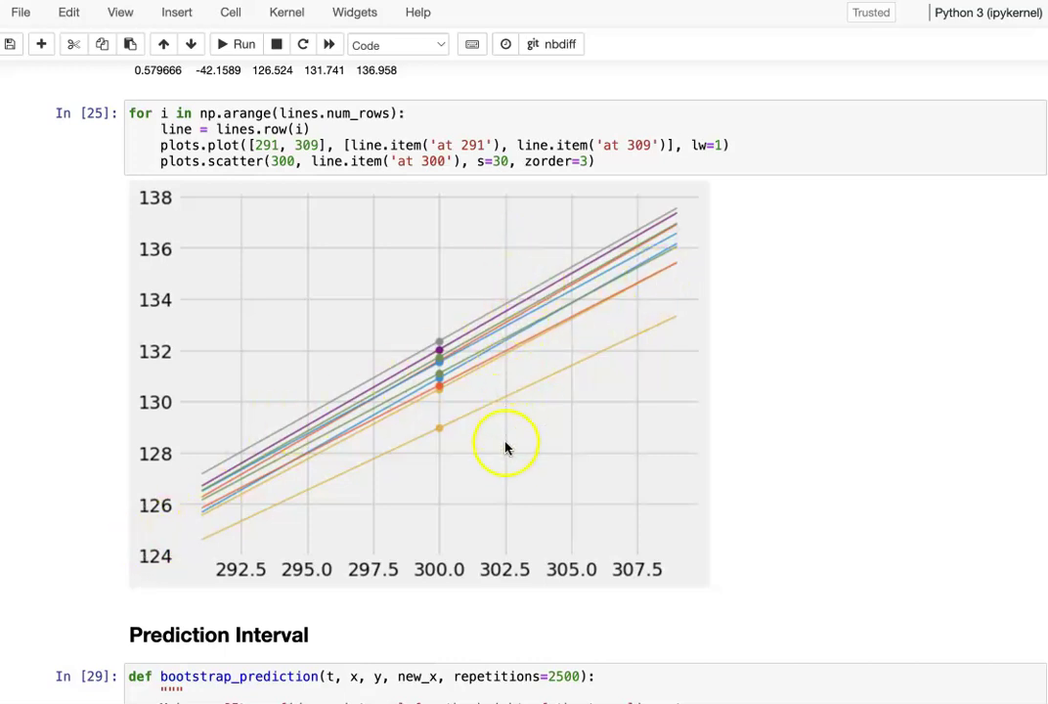
Review the wide-range resampled lines plot, then bring the lecture slides back.
scroll(503, 310, "up", 10)
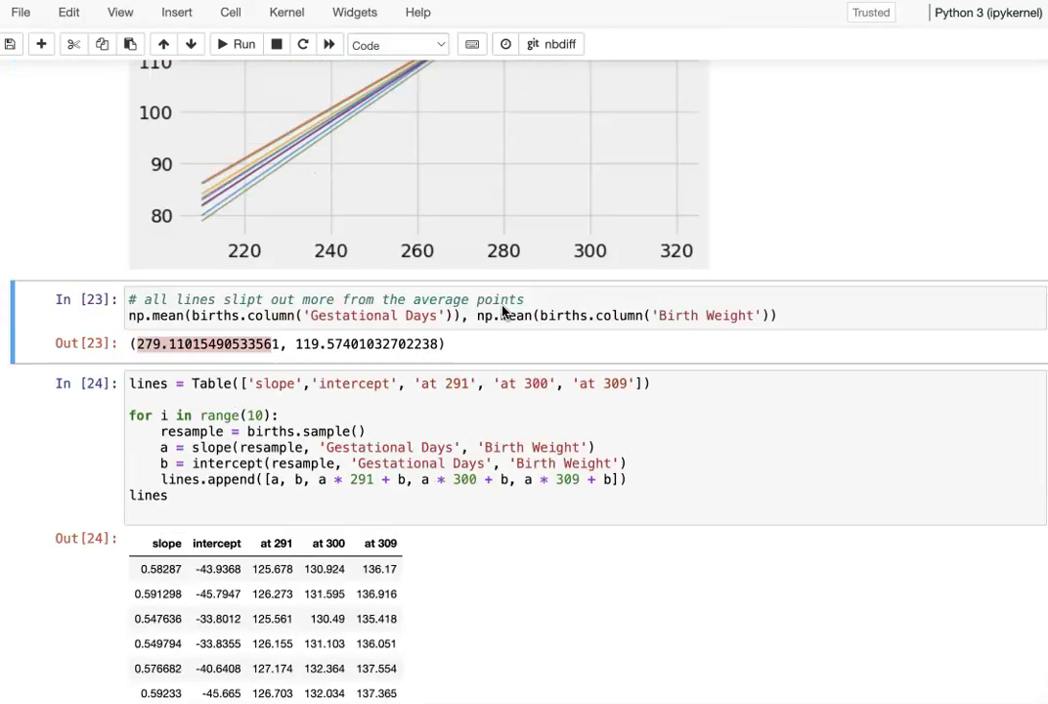
scroll(503, 311, "up", 5)
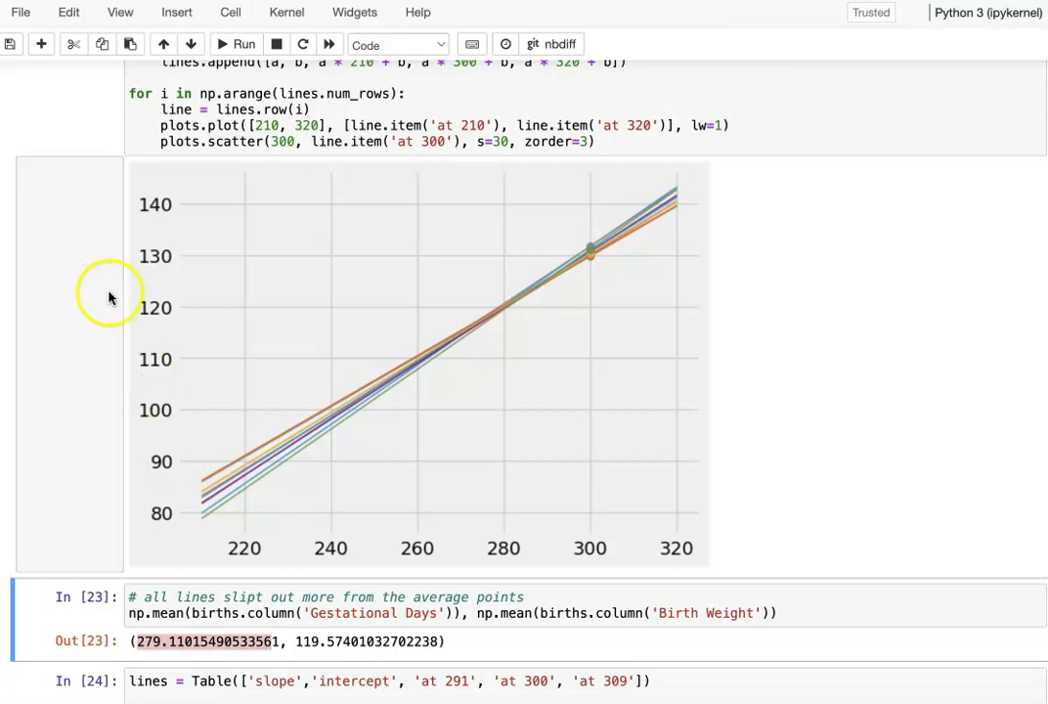
key("alt+Tab")
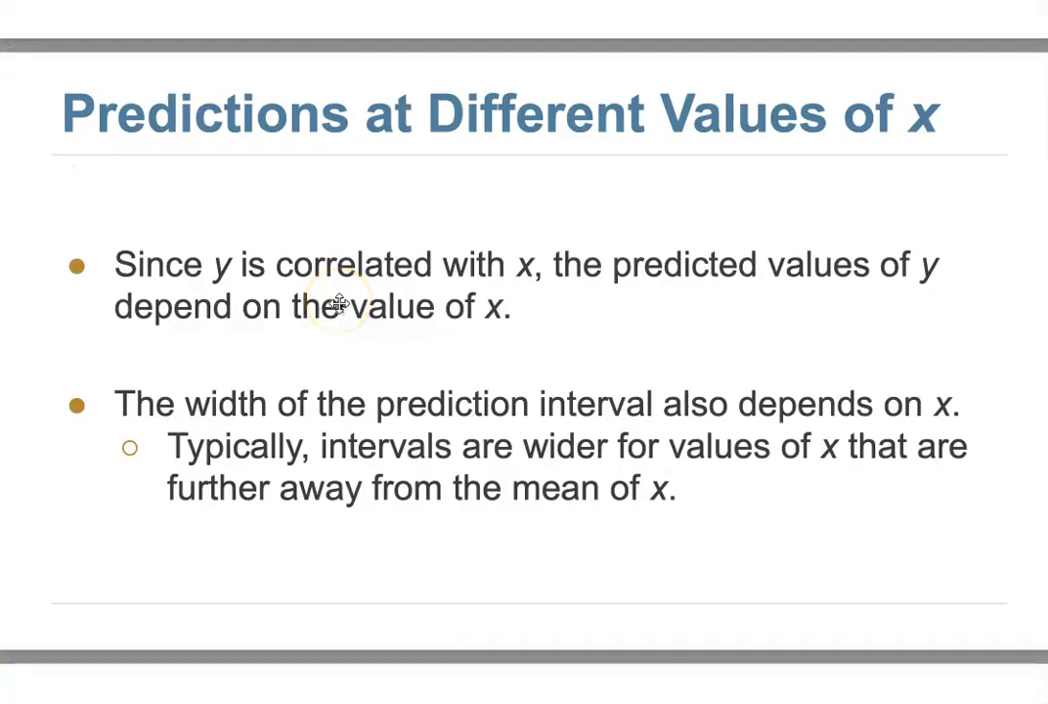
Advance the slides to the section title 'The True Slope'.
scroll(339, 303, "down", 3)
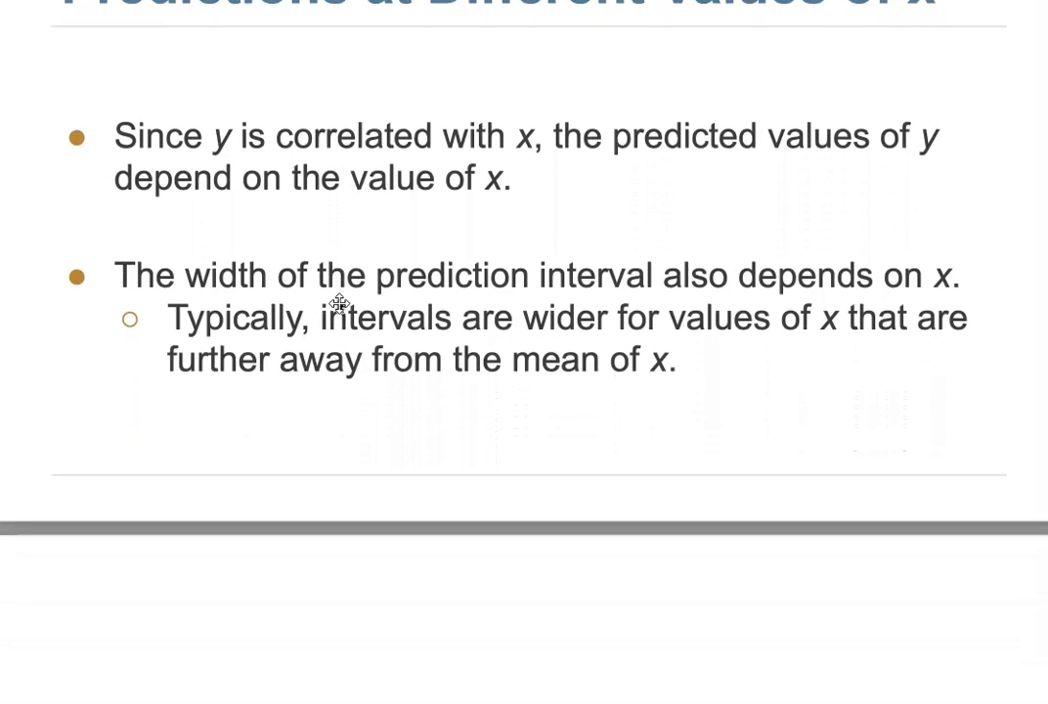
scroll(339, 303, "down", 6)
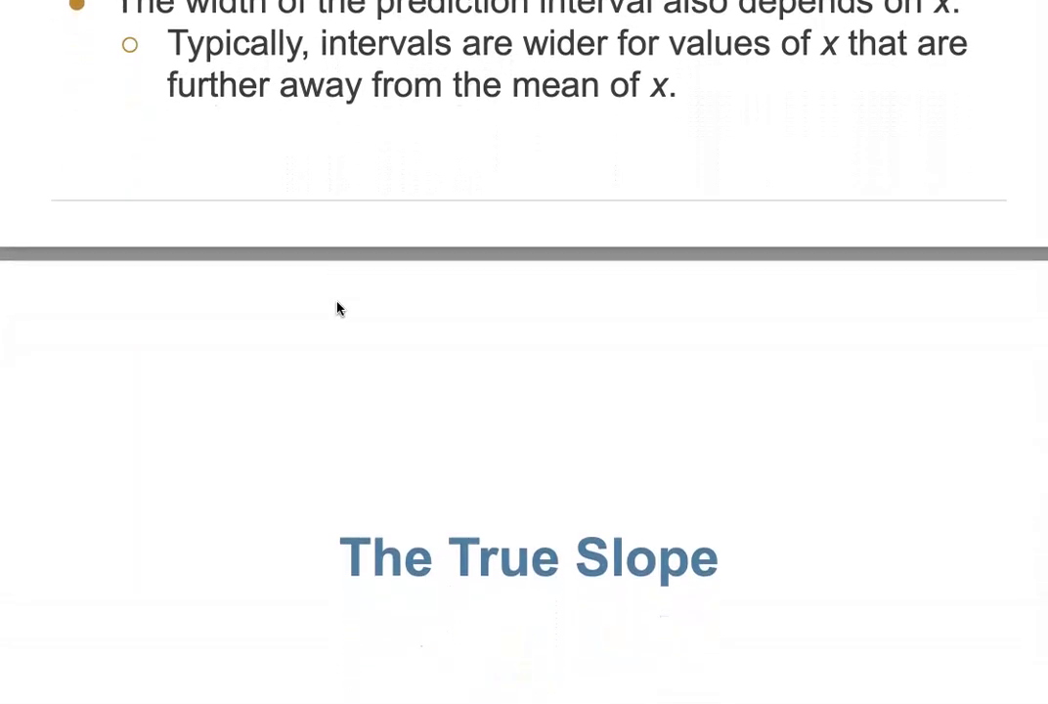
scroll(339, 309, "down", 2)
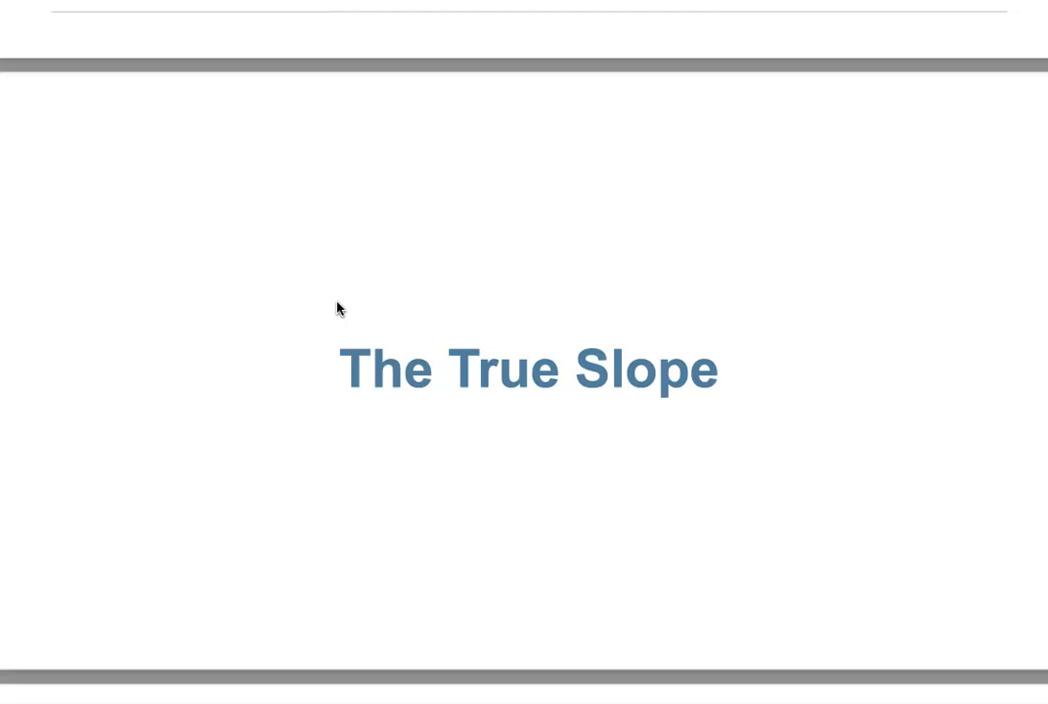
Advance to the 'Confidence Interval for True Slope' slide with its bootstrap steps.
scroll(337, 309, "down", 10)
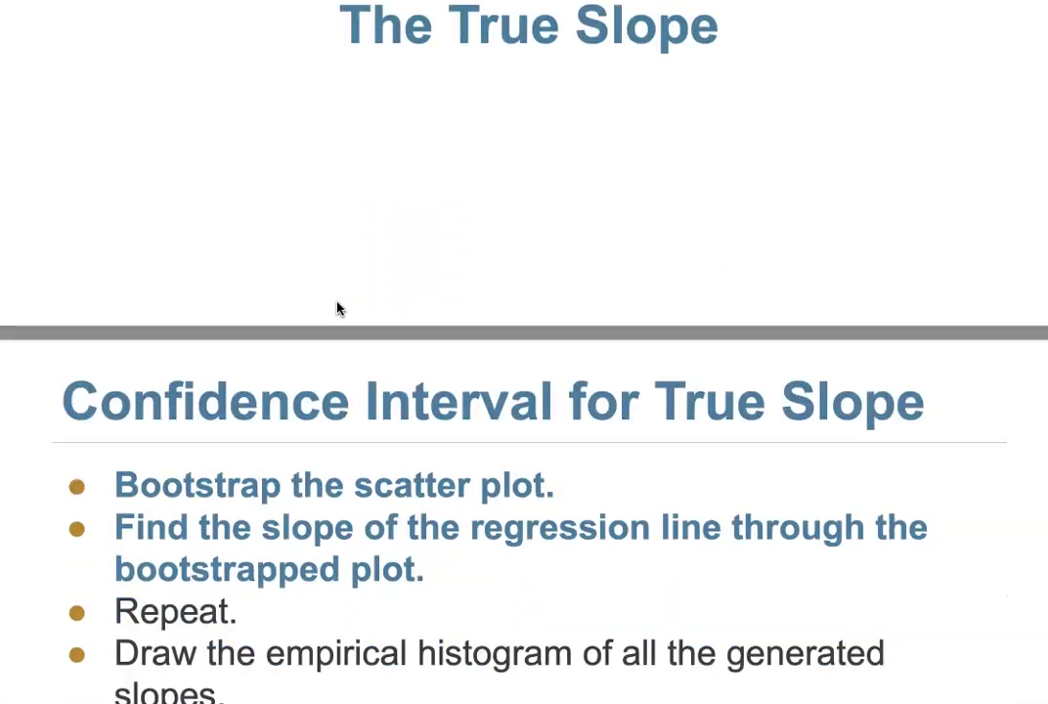
scroll(337, 309, "down", 2)
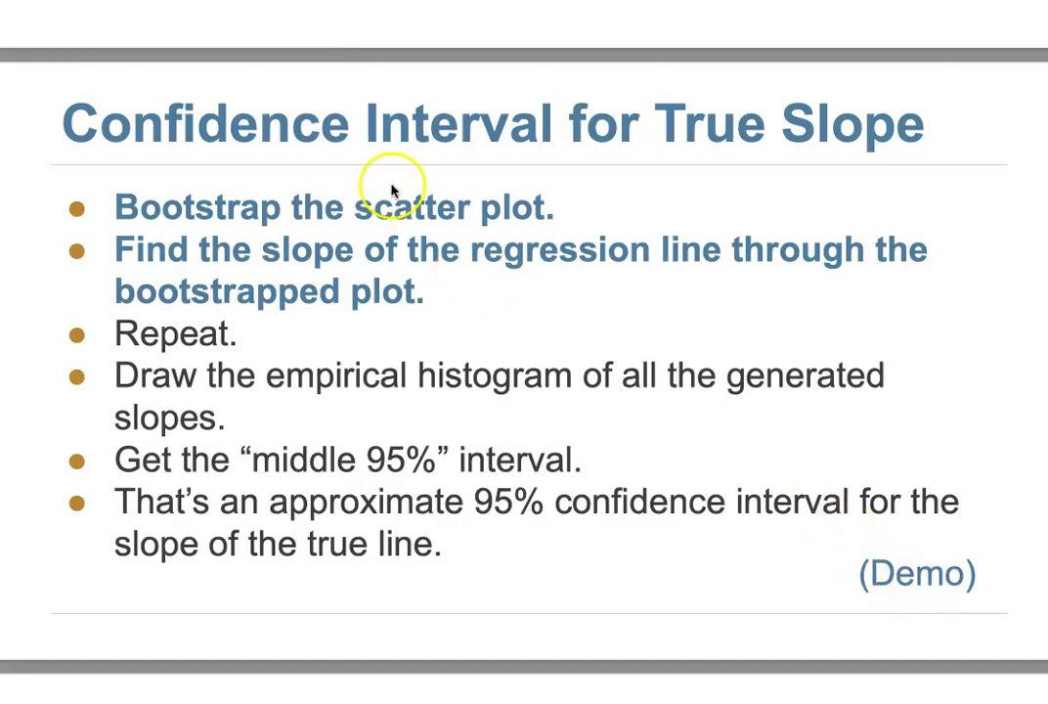
Draw the births scatter of Birth Weight against Gestational Days with its fitted line.
key("alt+Tab")
left_click(328, 133)
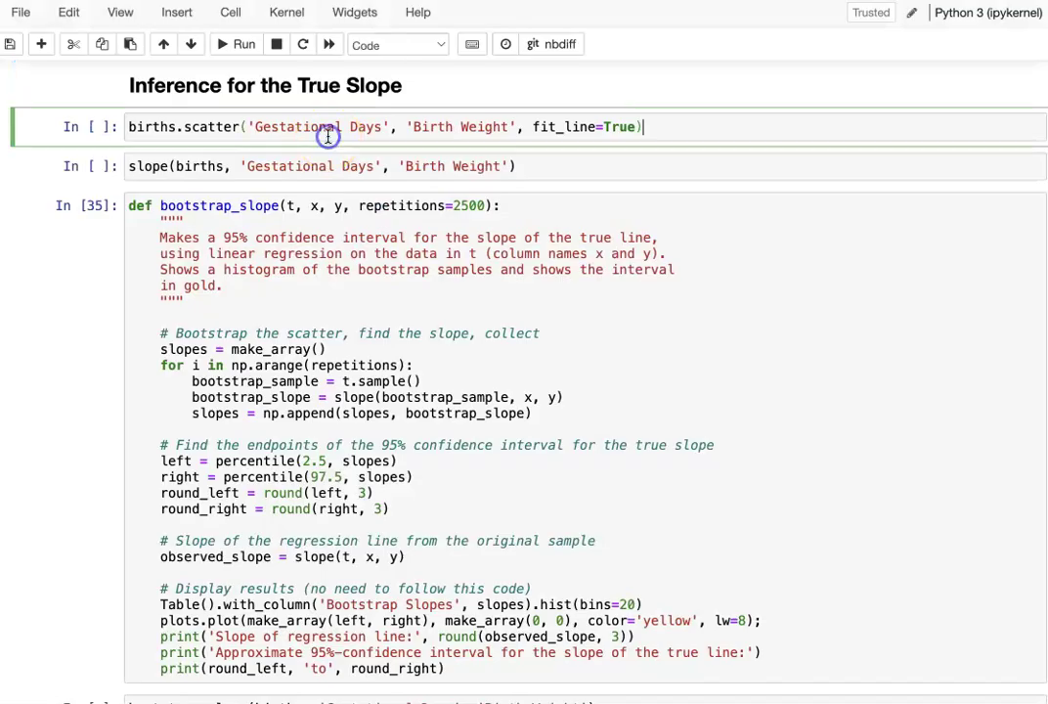
left_click(238, 51)
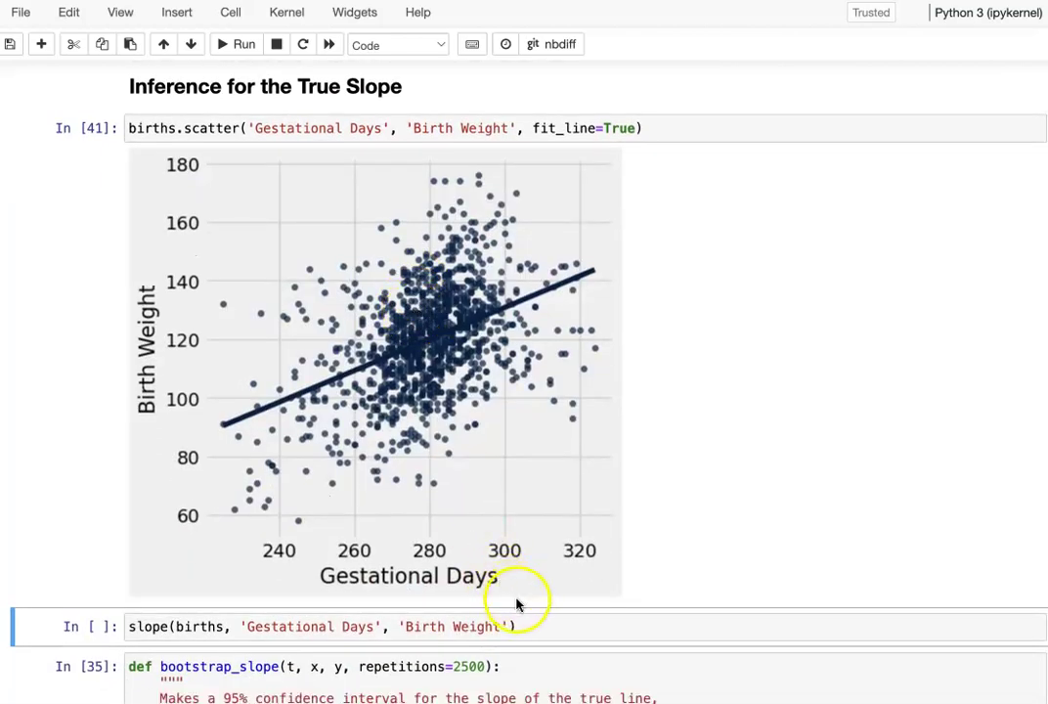
Compute the regression line's slope, giving 0.53784536766790358 in Out[42].
left_click(539, 626)
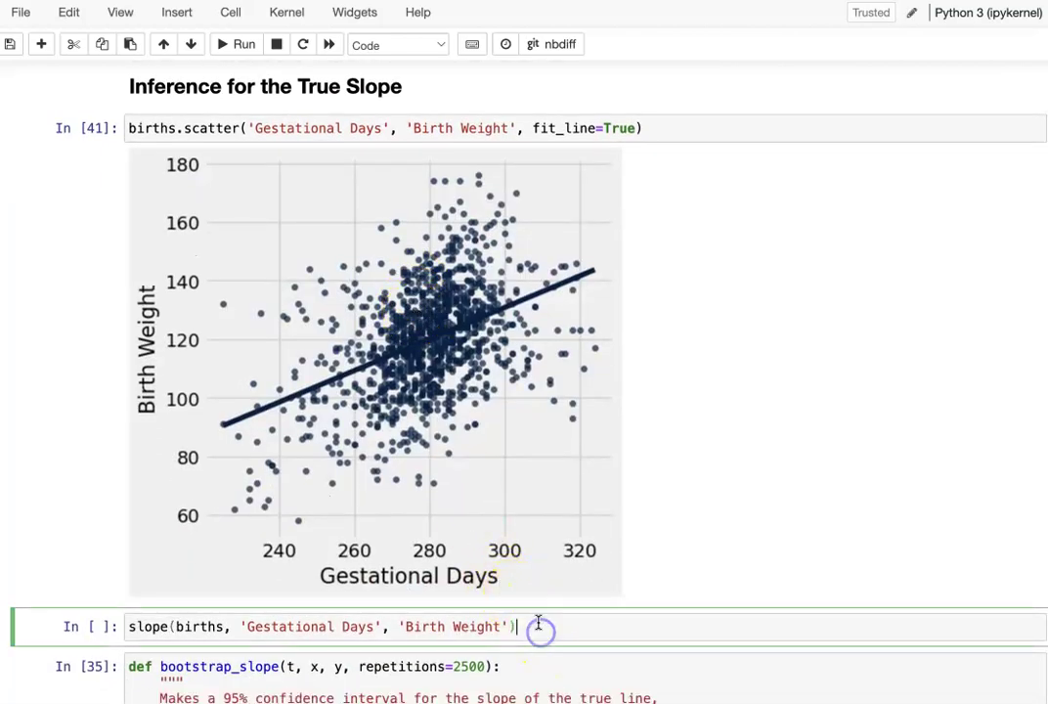
left_click(240, 44)
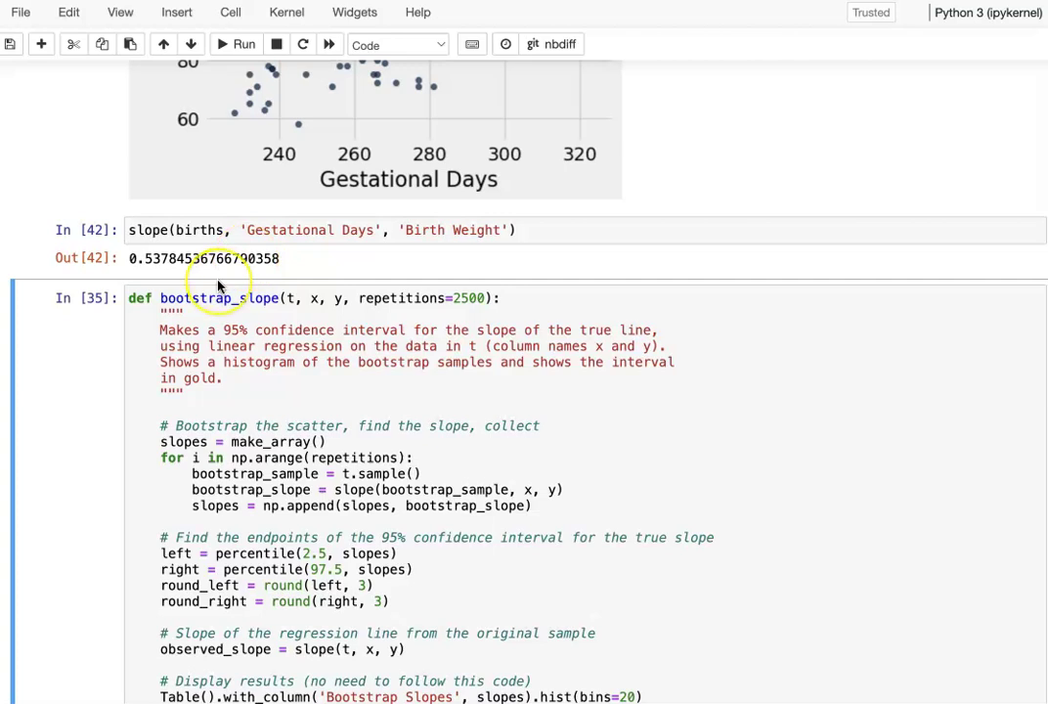
scroll(218, 283, "up", 3)
scroll(218, 285, "up", 6)
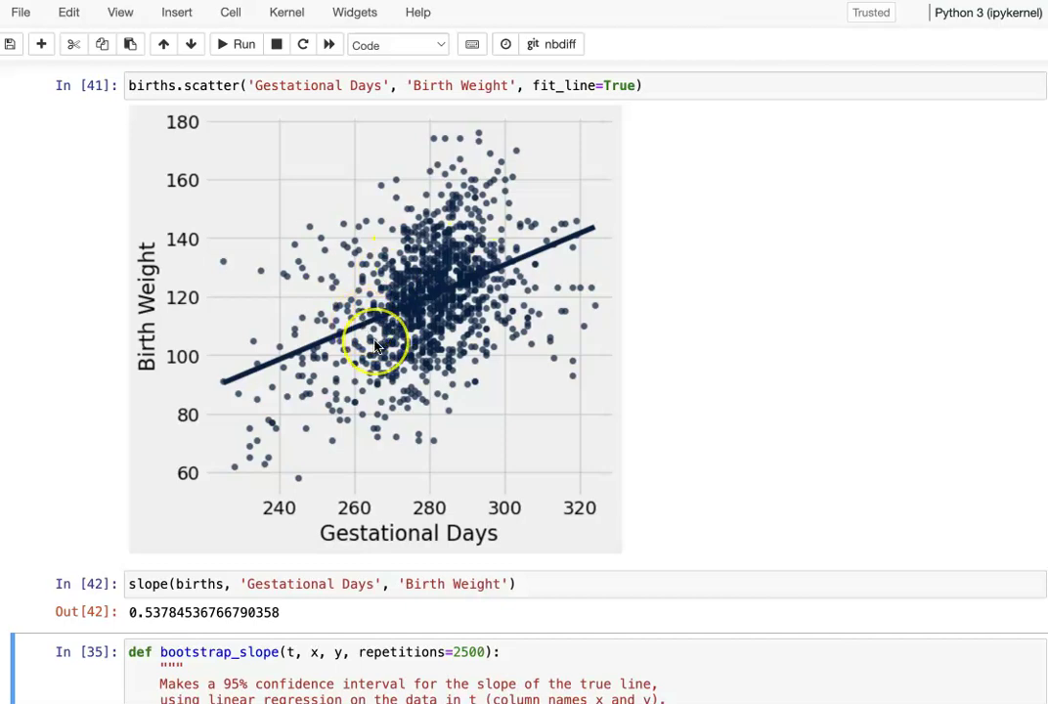
scroll(375, 342, "down", 4)
scroll(374, 344, "down", 7)
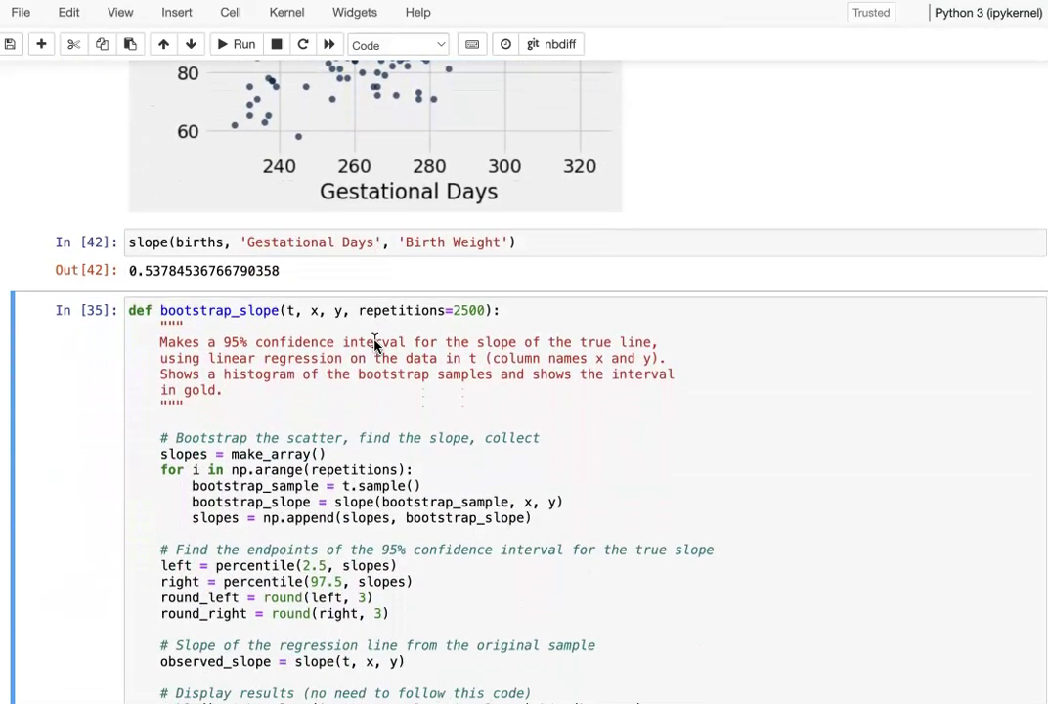